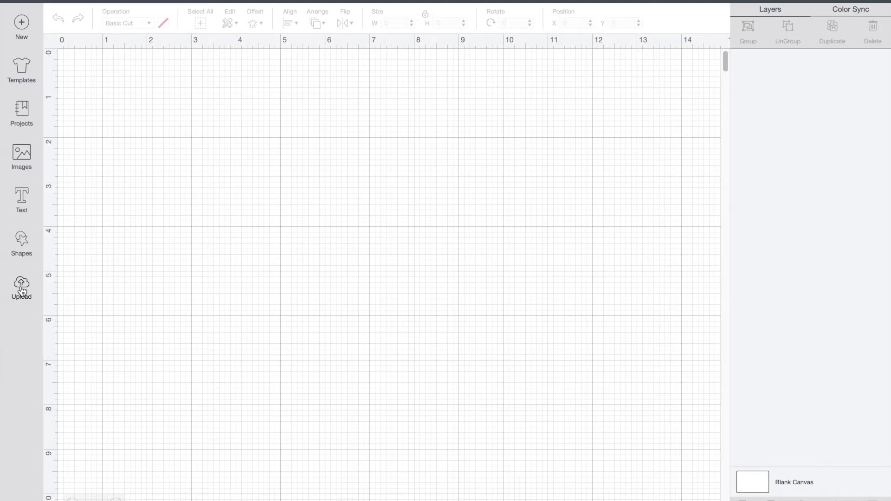
# - Delete the existing Uplifting Stickers image from the recent uploads and confirm its removal
pyautogui.click(22, 291)
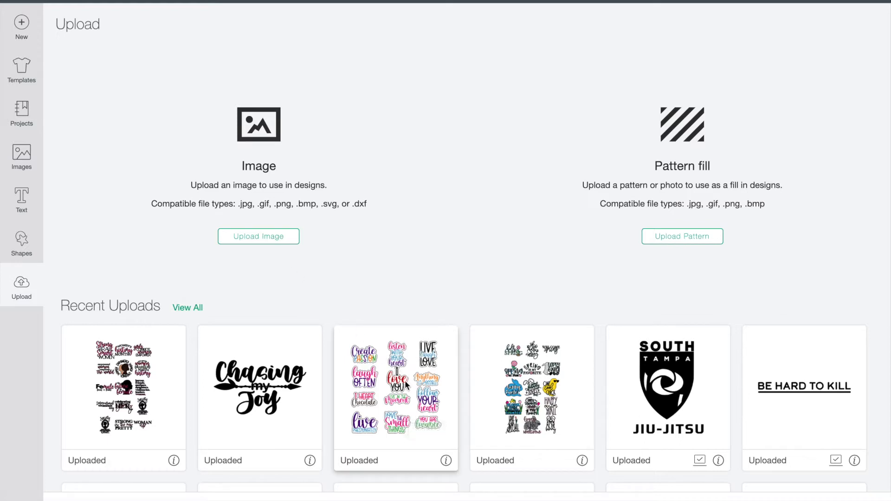
pyautogui.click(422, 448)
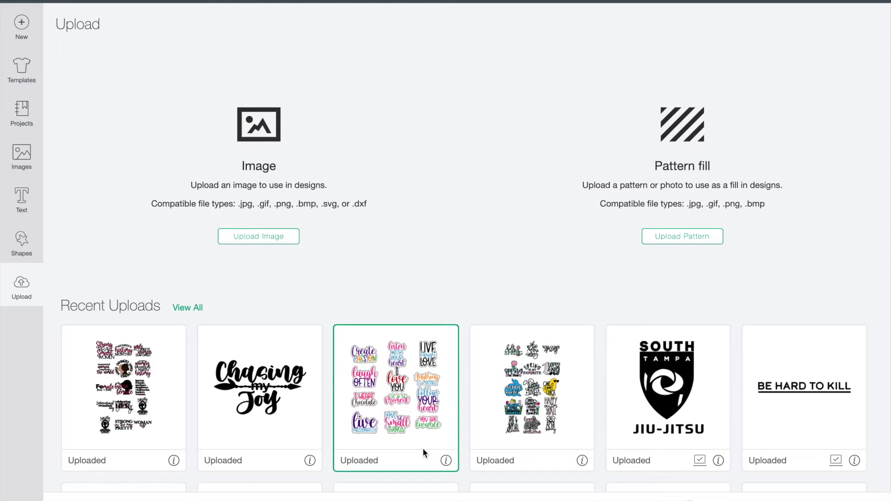
pyautogui.moveTo(447, 466)
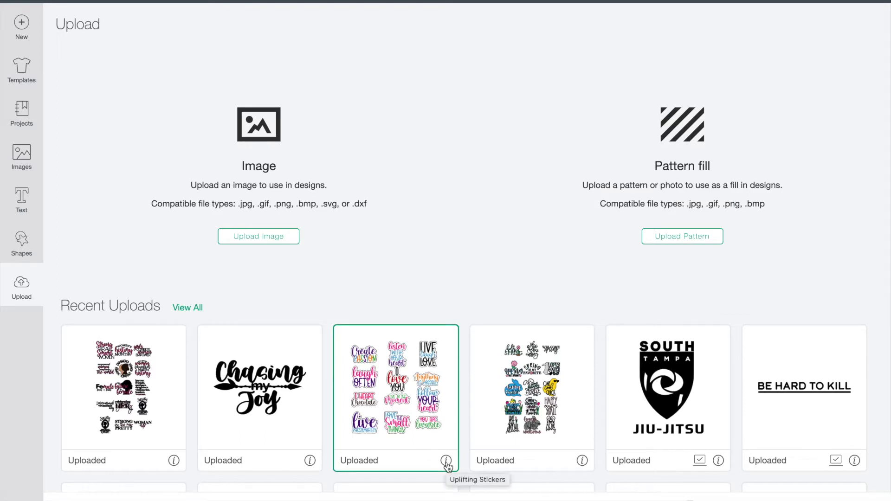
pyautogui.click(446, 461)
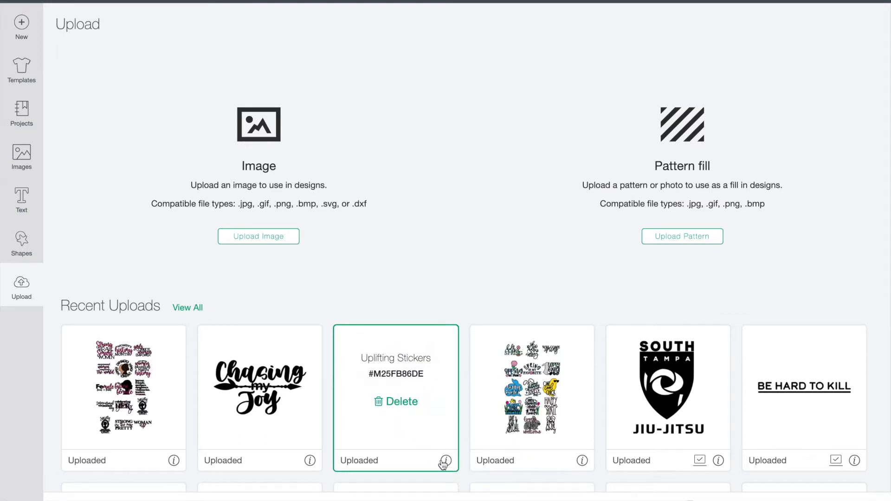
pyautogui.click(406, 409)
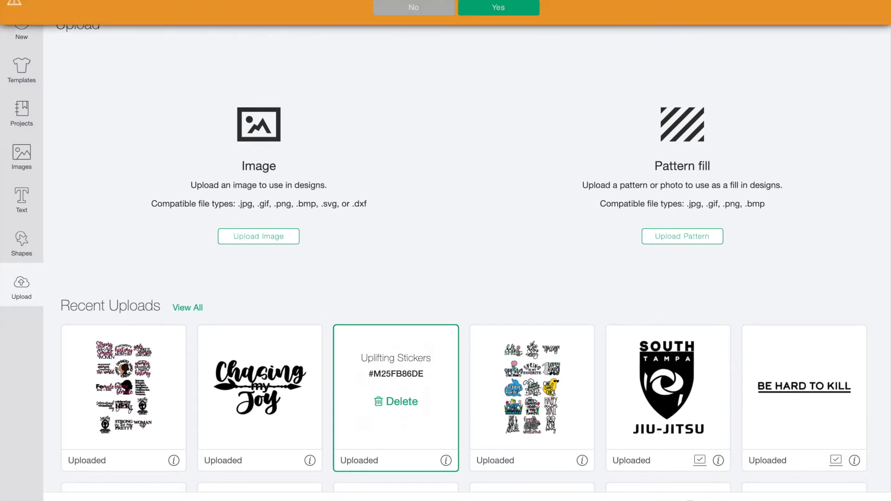
pyautogui.click(504, 9)
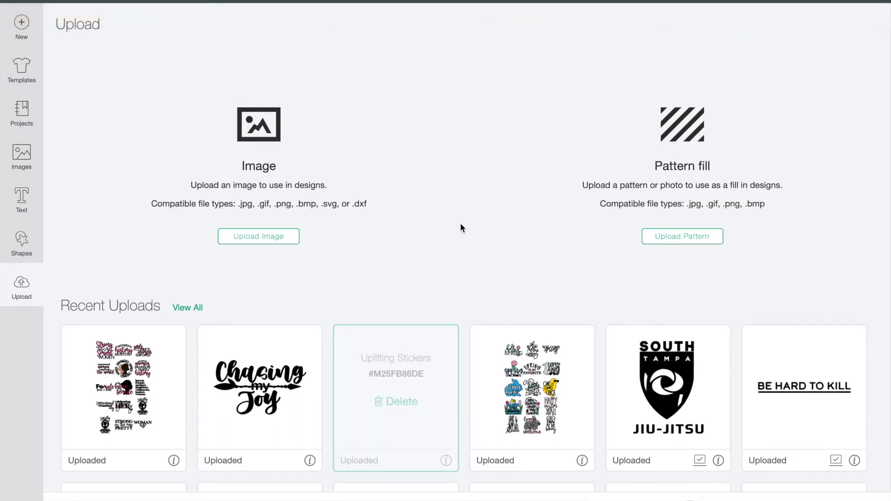
# - Start a new image upload and browse the computer's files to the Red Willow Designs folder
pyautogui.click(249, 238)
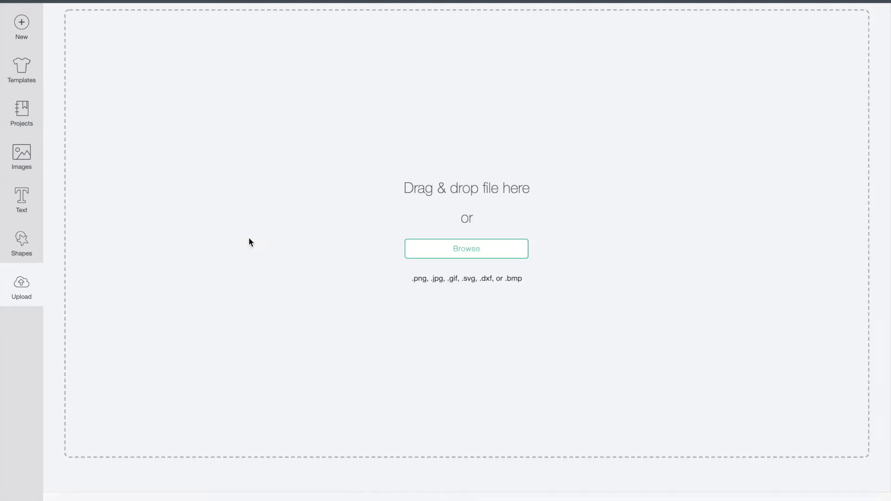
pyautogui.click(505, 250)
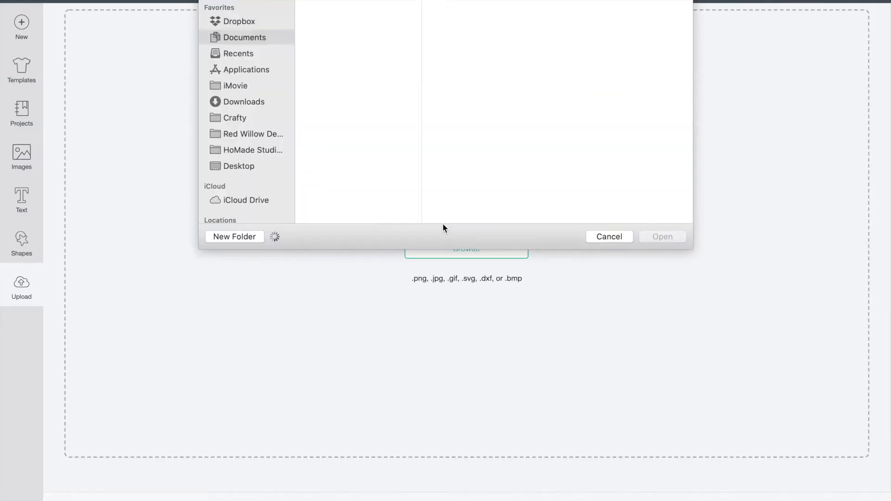
pyautogui.click(233, 136)
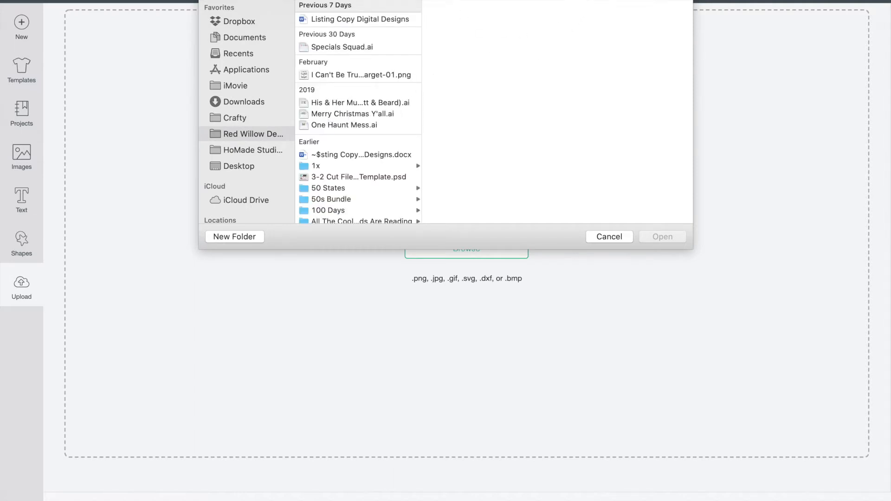
# - Search the Mac for the sticker files and load Uplifting Stickers.png from the Uplifting Stickers folder
pyautogui.write('c')
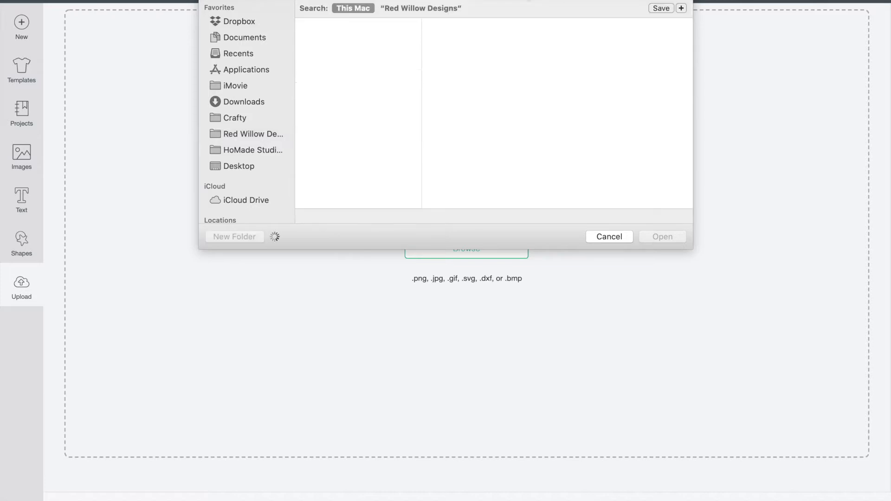
pyautogui.scroll(-20, 364, 115)
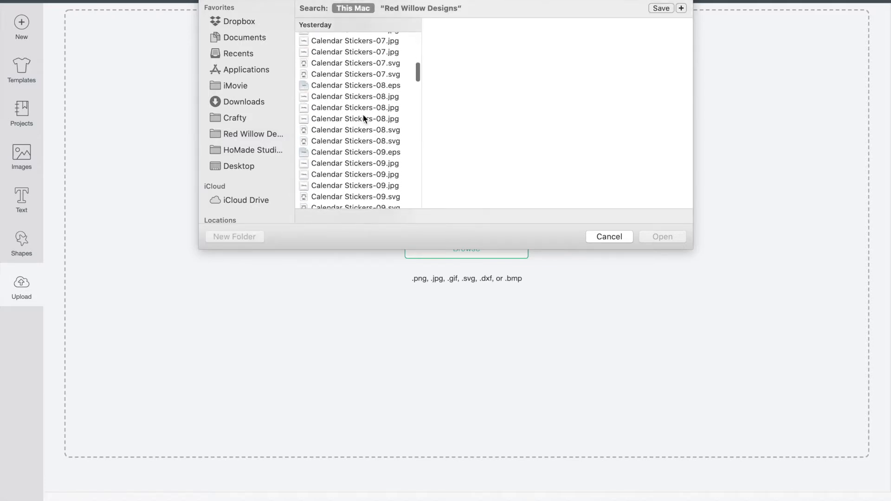
pyautogui.scroll(-10, 363, 114)
pyautogui.scroll(2, 363, 113)
pyautogui.scroll(-1, 363, 113)
pyautogui.scroll(-8, 363, 113)
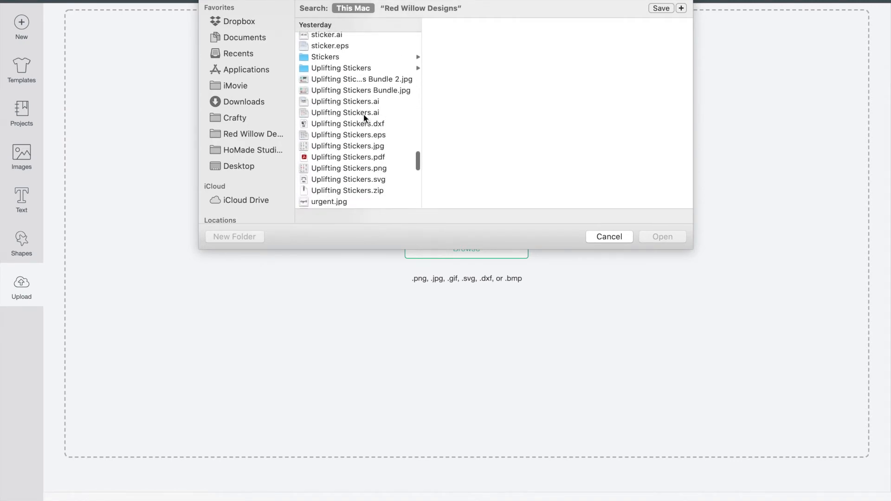
pyautogui.click(367, 68)
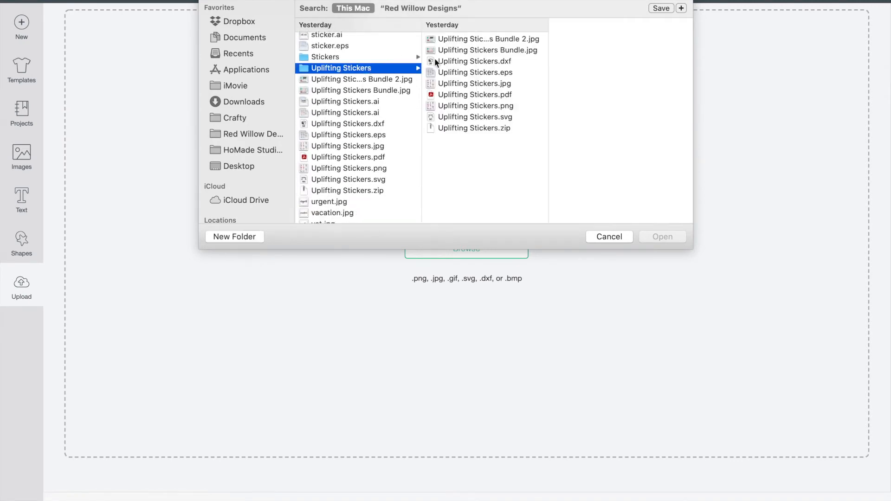
pyautogui.click(480, 119)
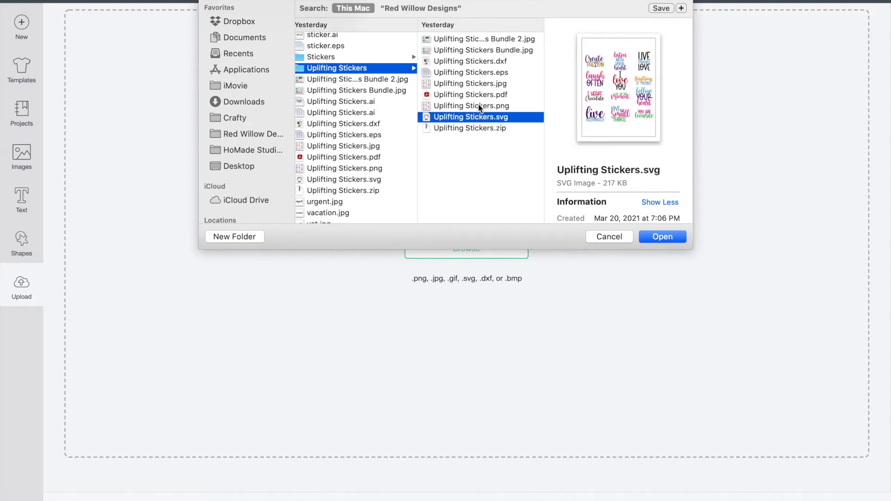
pyautogui.click(480, 106)
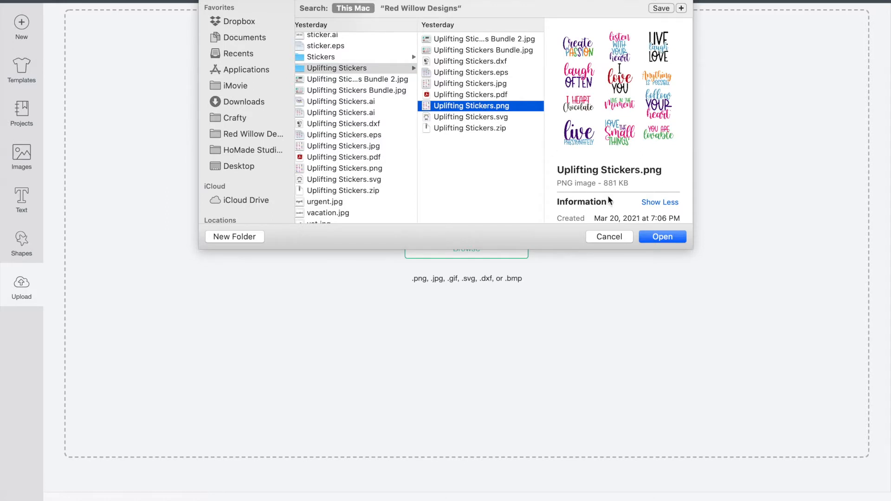
pyautogui.click(669, 238)
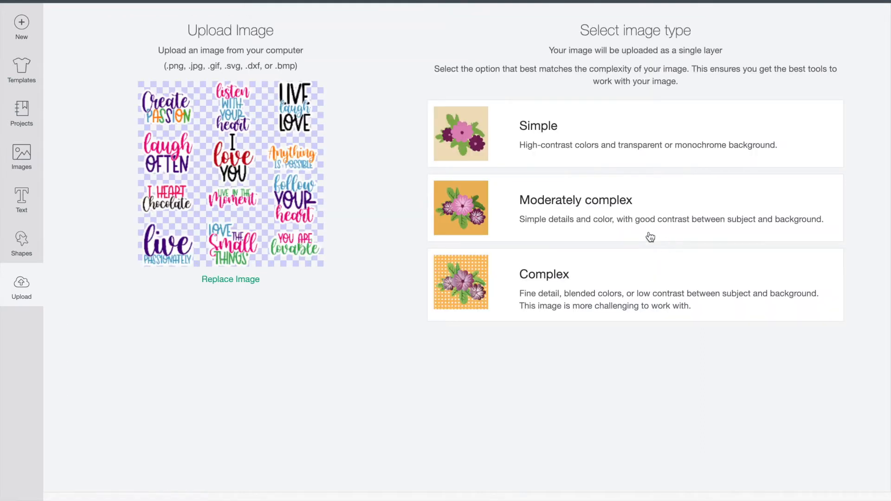
# - Set the image type to Simple, skip erasing any areas, and save the upload as a Print Then Cut image
pyautogui.click(630, 132)
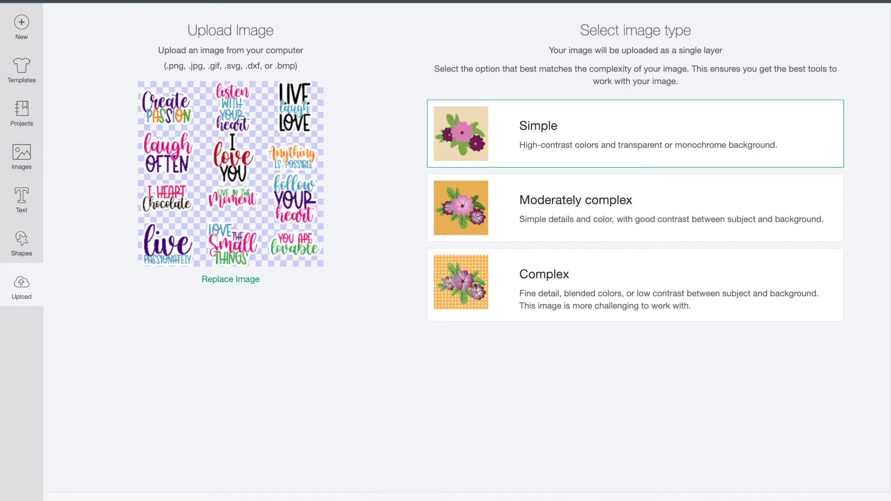
pyautogui.click(857, 499)
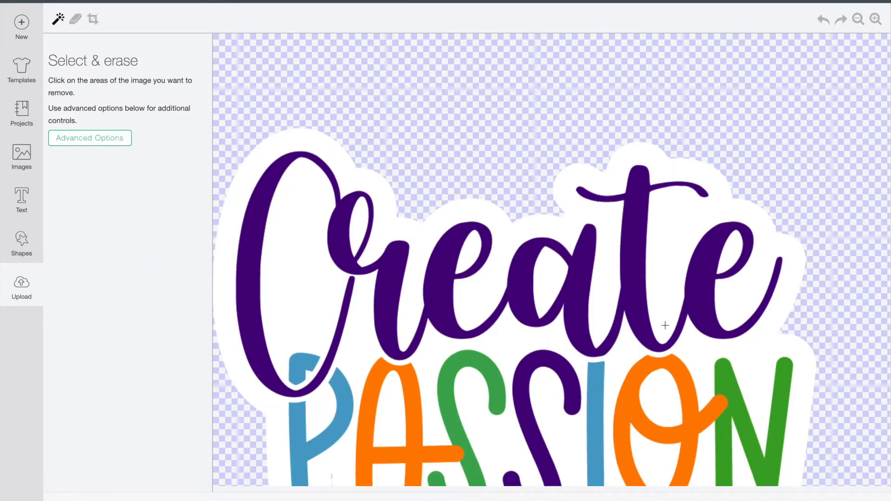
pyautogui.scroll(-4, 665, 326)
pyautogui.scroll(3, 665, 325)
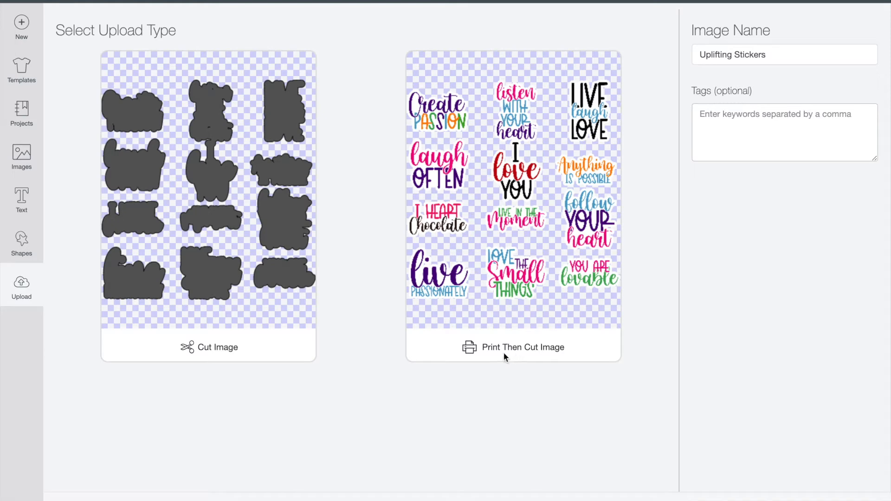
pyautogui.click(556, 292)
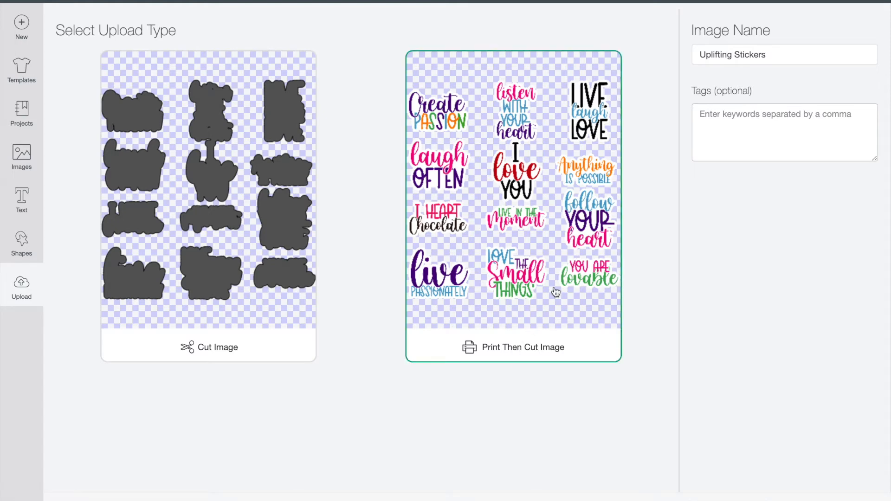
pyautogui.click(830, 500)
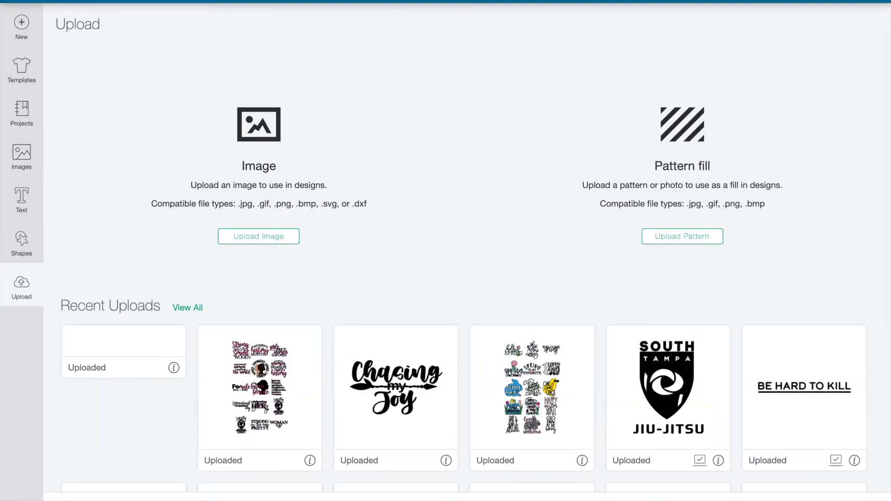
# - Insert the newly uploaded Uplifting Stickers image on the canvas and set its width to 6.75 inches
pyautogui.click(122, 368)
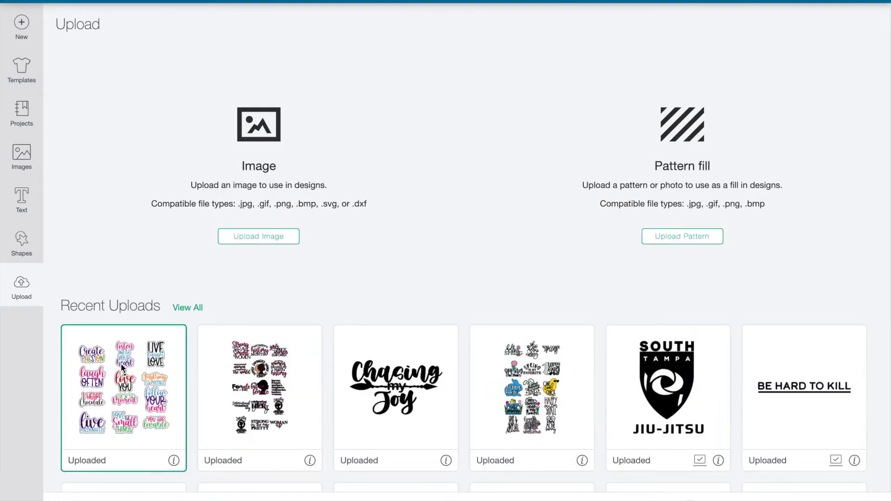
pyautogui.click(813, 492)
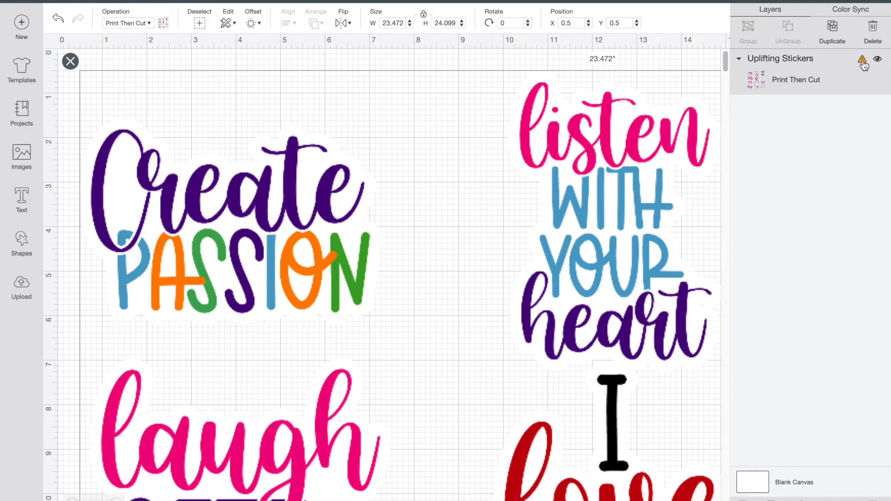
pyautogui.moveTo(864, 66)
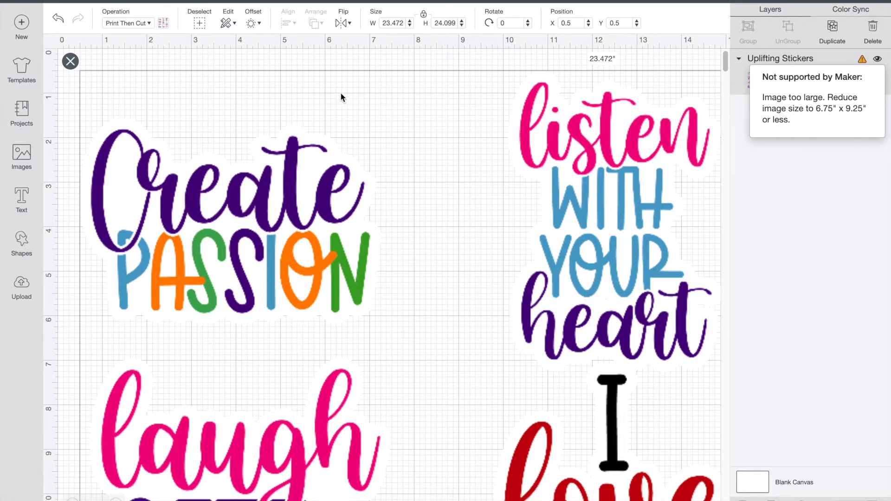
pyautogui.click(392, 22)
pyautogui.write('6.')
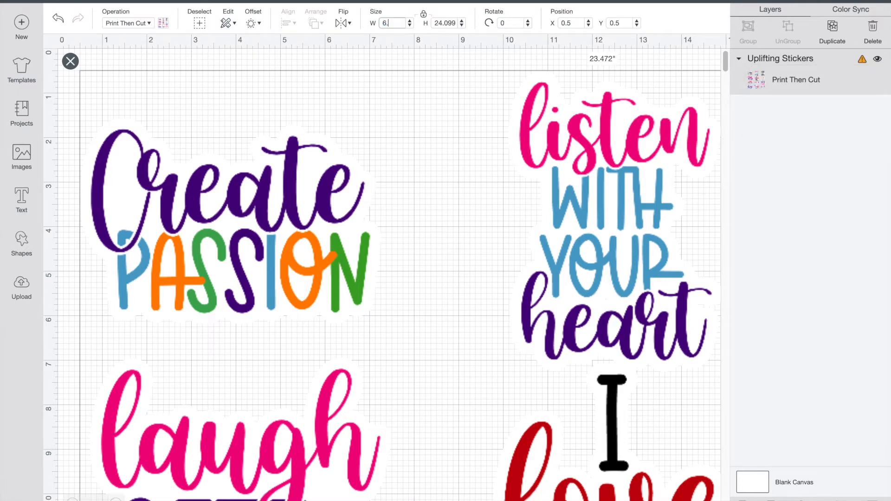
pyautogui.write('75')
pyautogui.press('Return')
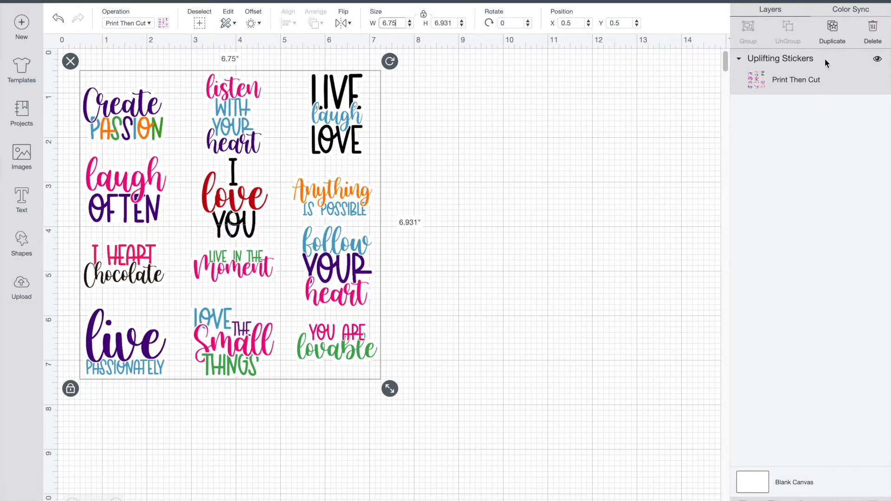
pyautogui.click(427, 330)
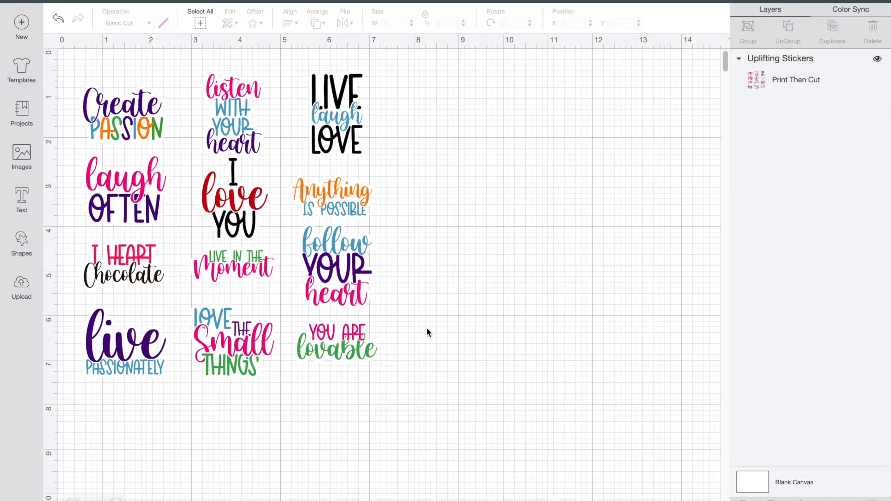
# - Send the sticker sheet to the mat preview and continue to the print stage with Mirror off
pyautogui.click(347, 287)
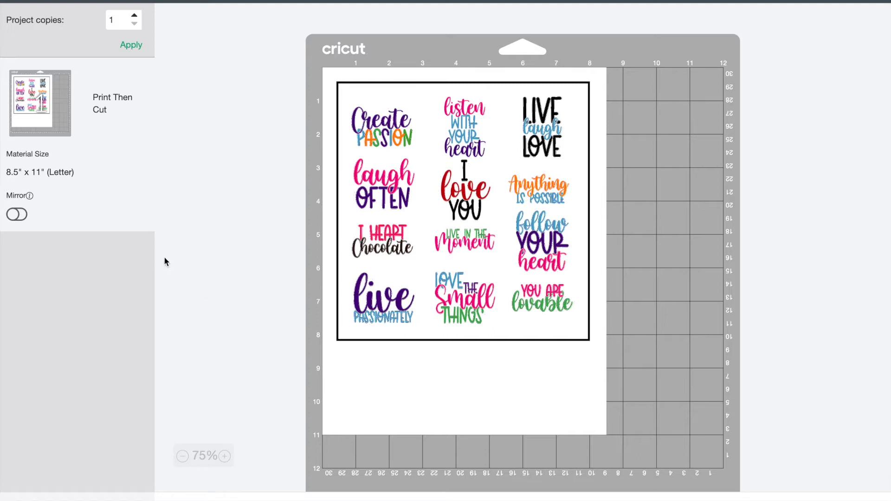
pyautogui.click(24, 215)
pyautogui.click(24, 215)
pyautogui.click(864, 500)
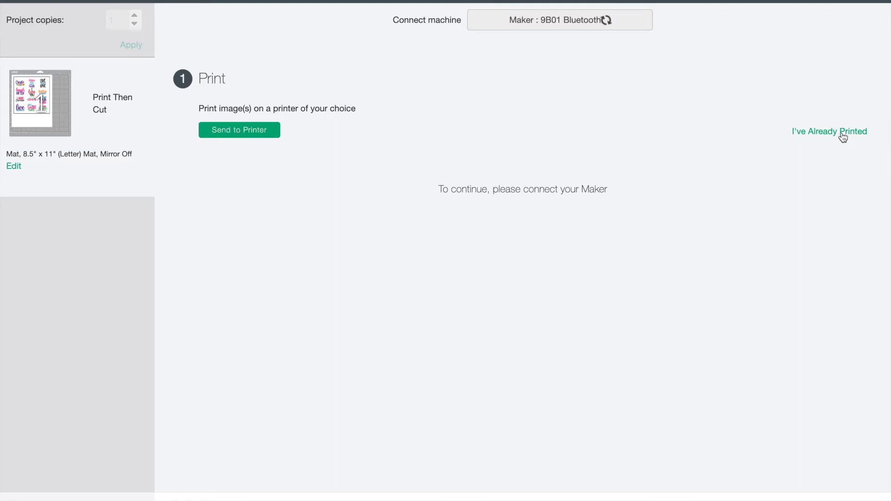
# - Print the sticker sheet on the Canon TS6200 series 2 printer
pyautogui.click(239, 137)
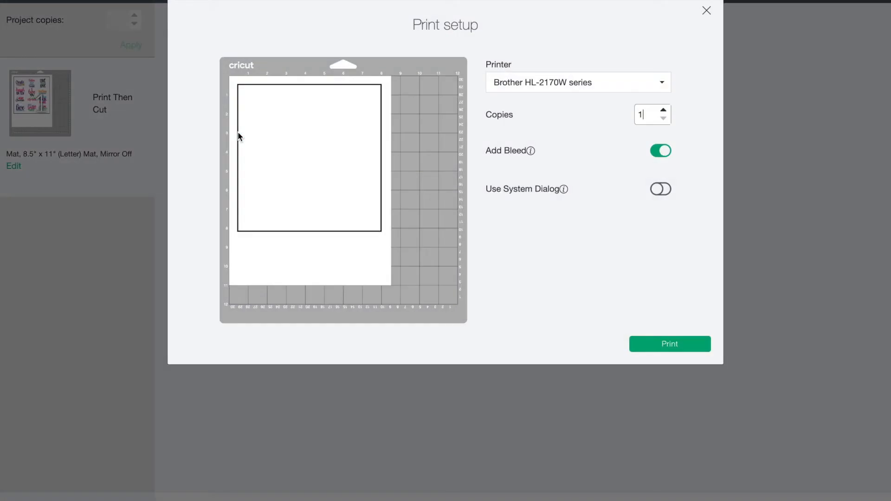
pyautogui.click(664, 89)
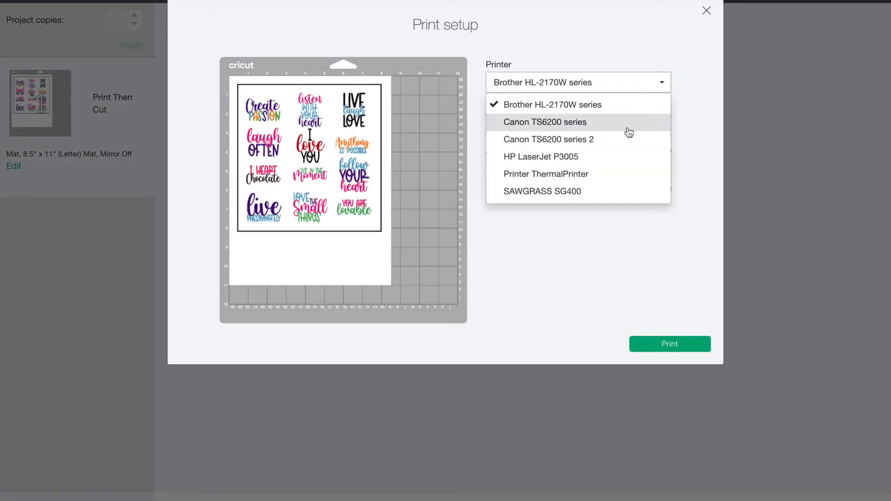
pyautogui.click(610, 139)
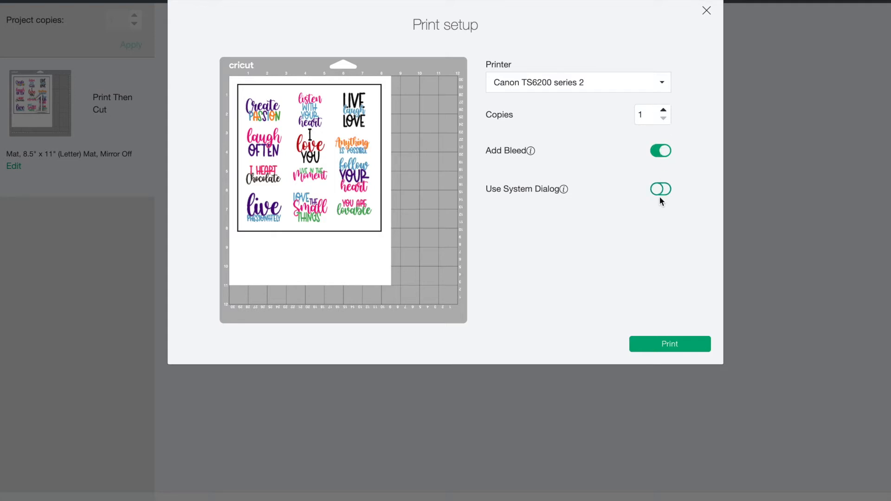
pyautogui.click(670, 344)
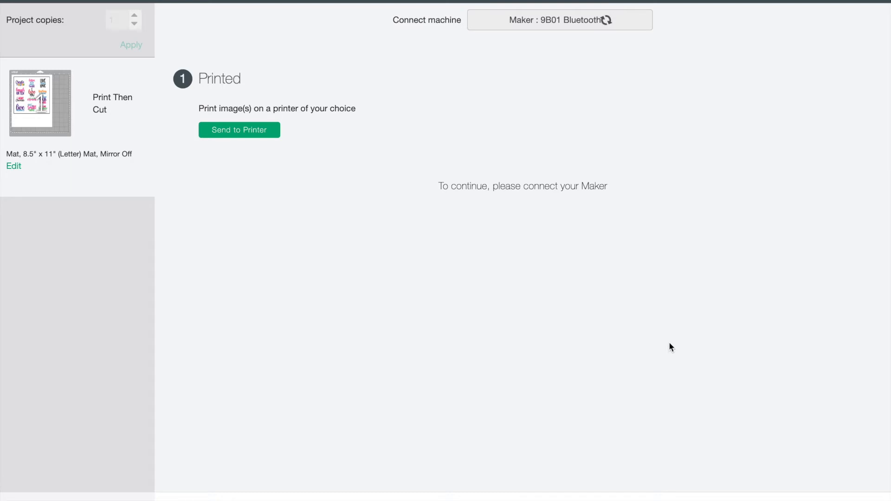
pyautogui.hotkey('ctrl', 'Up')
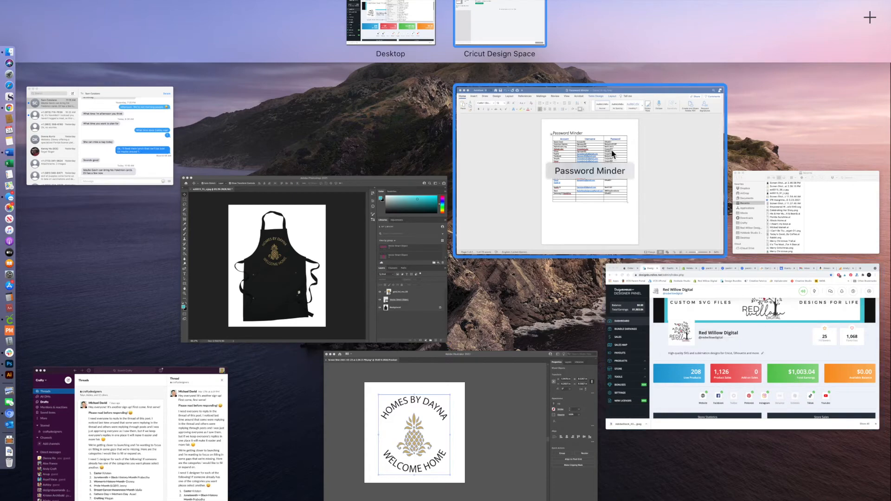
pyautogui.click(483, 29)
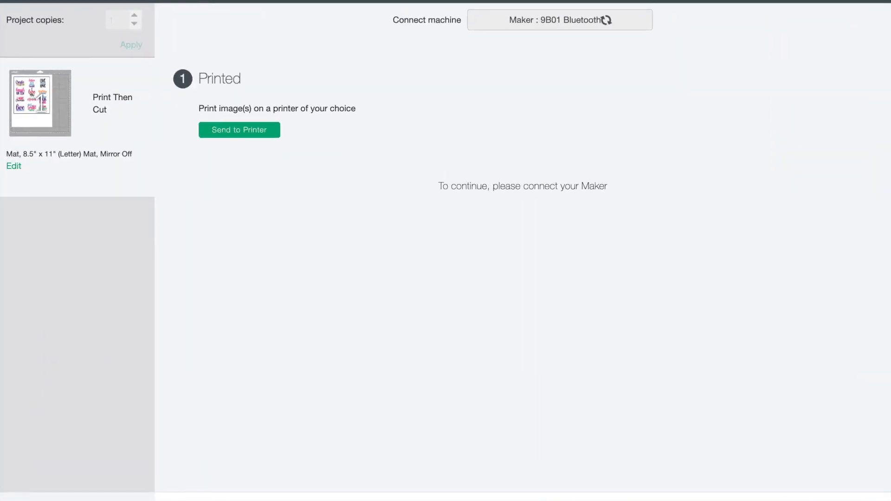
pyautogui.hotkey('ctrl', 'Up')
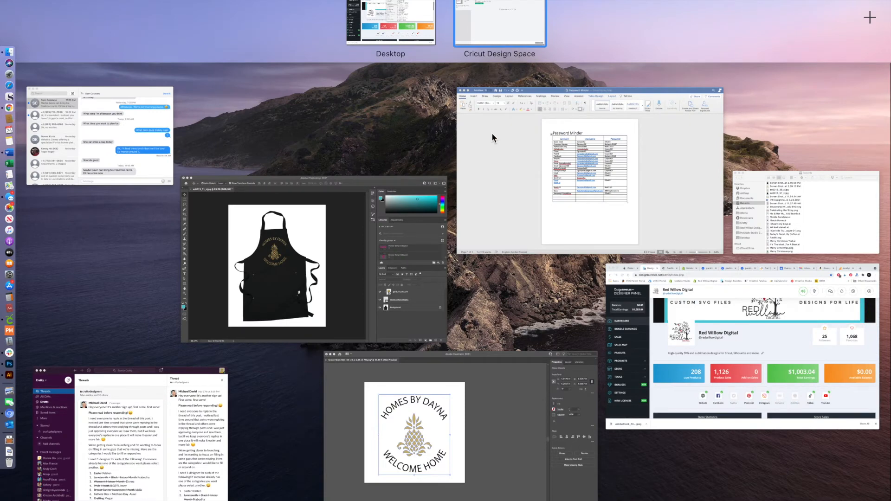
pyautogui.hotkey('ctrl', 'Up')
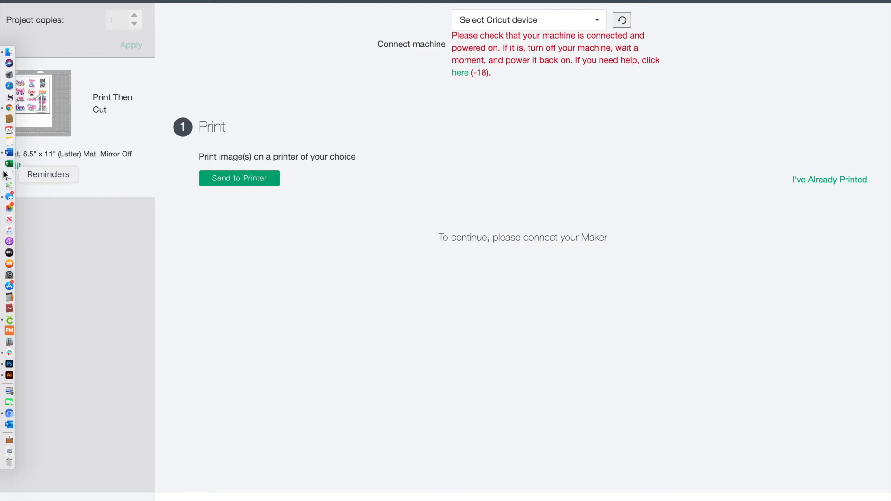
pyautogui.press('super+shift+5')
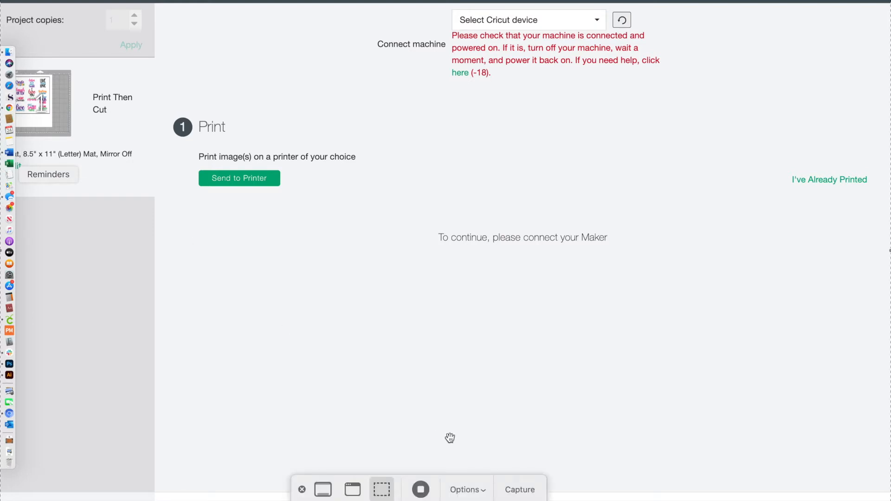
pyautogui.click(421, 490)
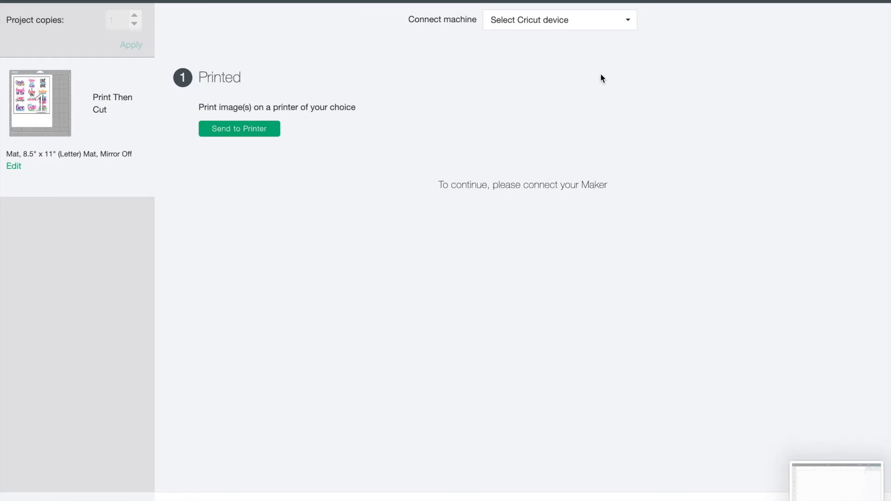
# - Connect the project to the Cricut Maker over Bluetooth
pyautogui.click(626, 26)
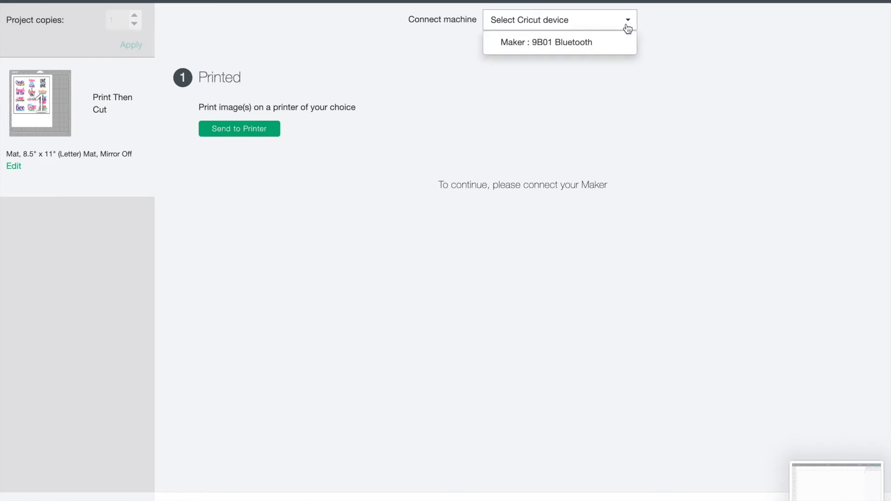
pyautogui.click(594, 43)
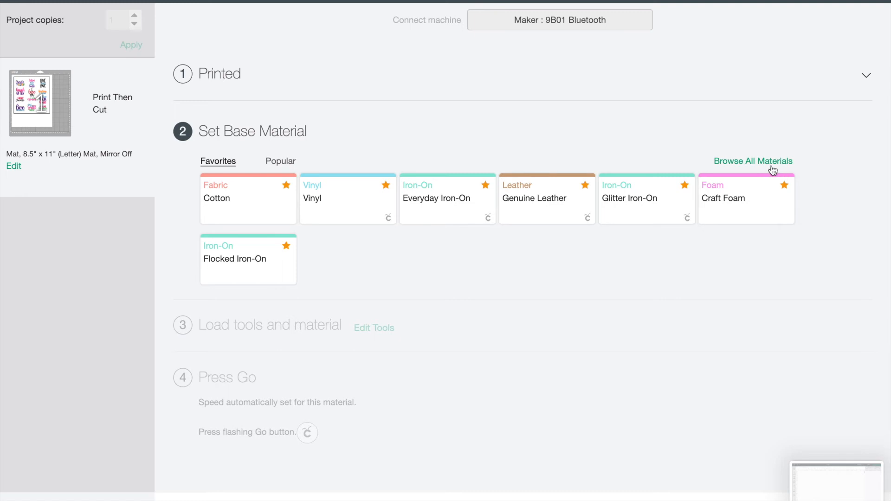
# - Find the sticker materials, mark Printable Sticker Paper (White) as a favorite, and set it as the base material
pyautogui.click(752, 162)
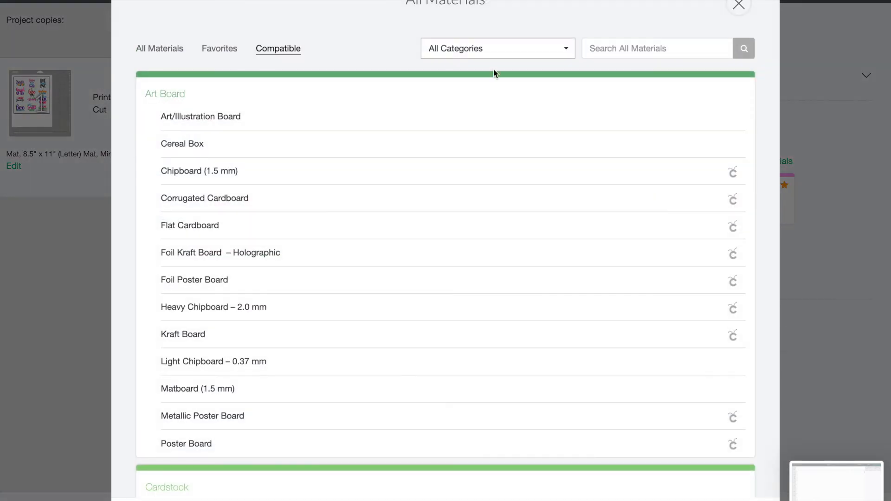
pyautogui.write('sticker')
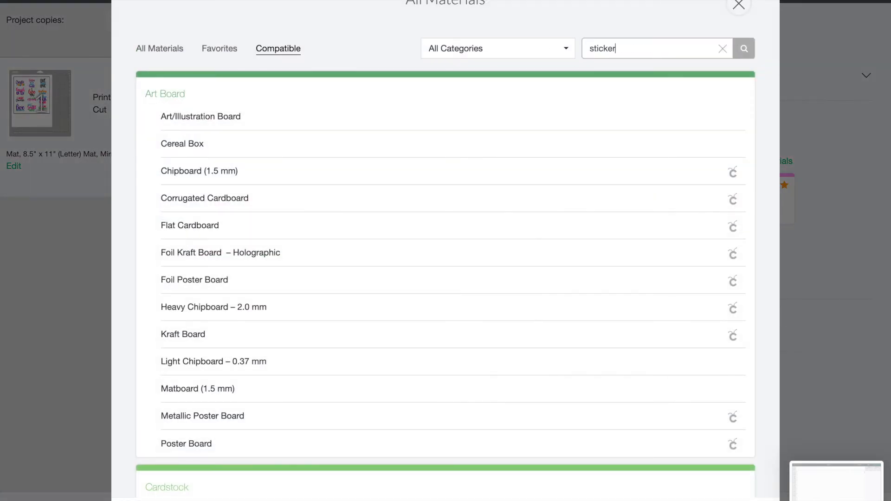
pyautogui.press('Return')
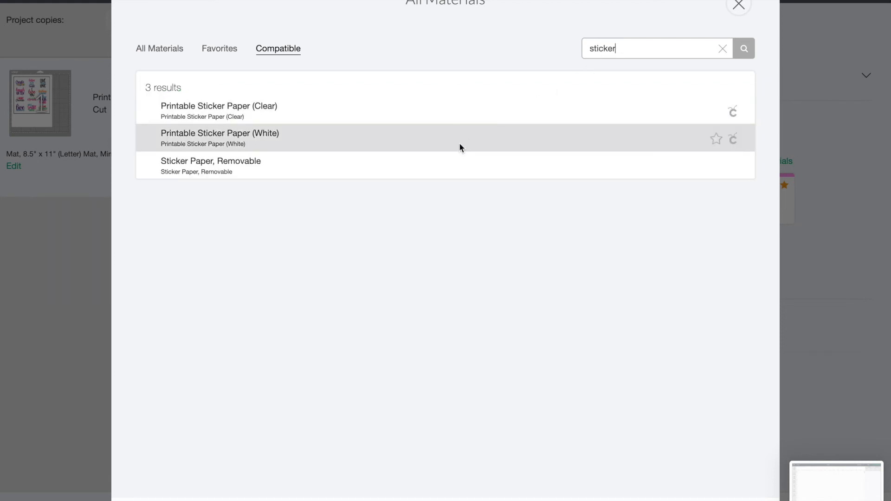
pyautogui.click(715, 140)
pyautogui.click(625, 142)
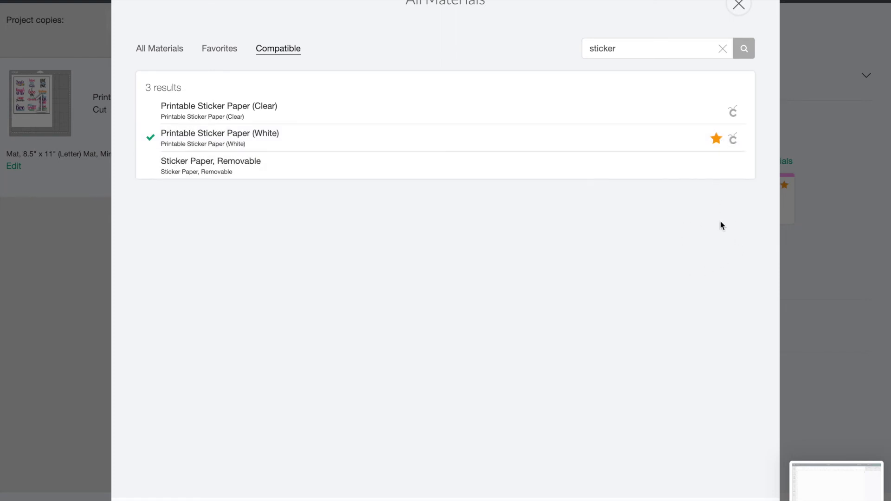
pyautogui.click(717, 492)
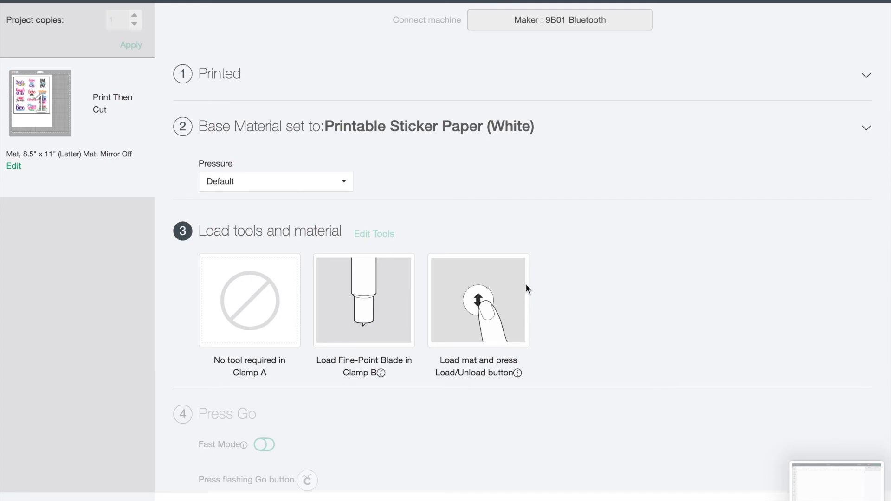
# - Review the sticker sheet's placement on the mat in the edit preview and close it without changes
pyautogui.click(20, 165)
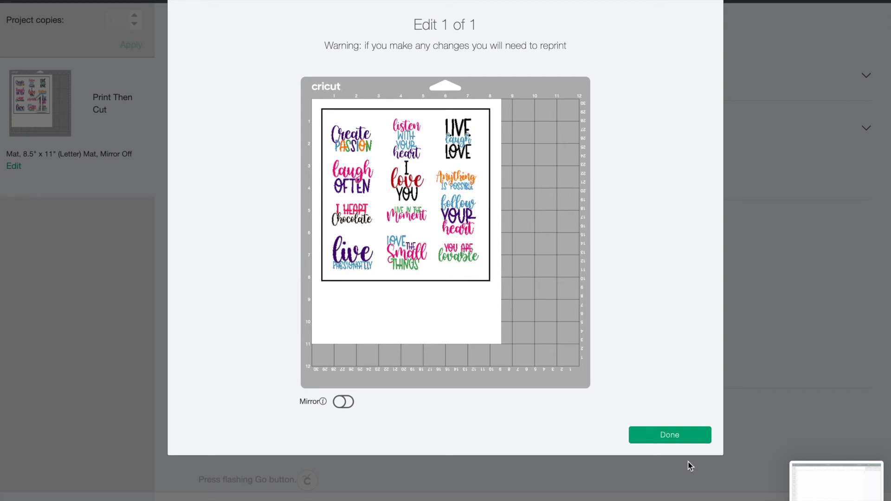
pyautogui.click(678, 437)
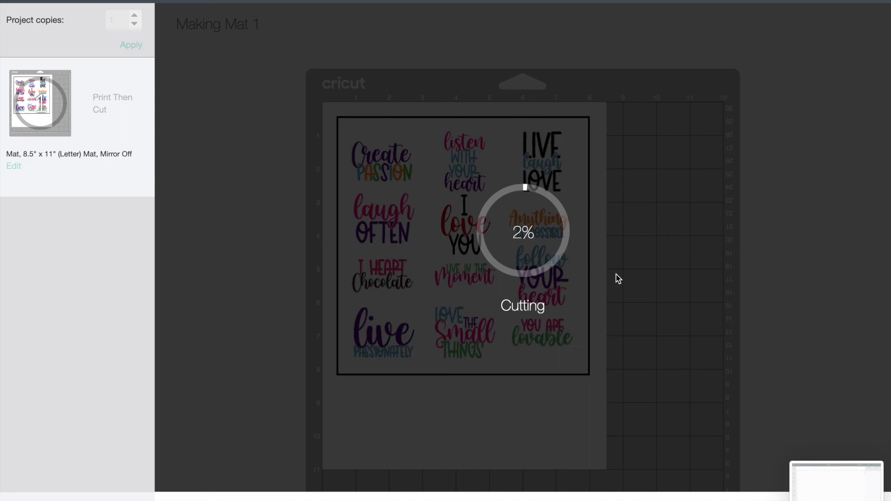
pyautogui.press('super+shift+5')
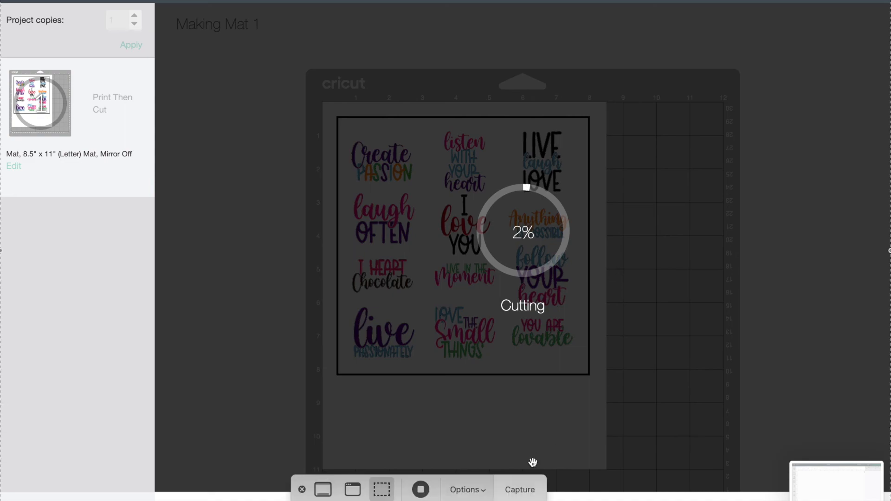